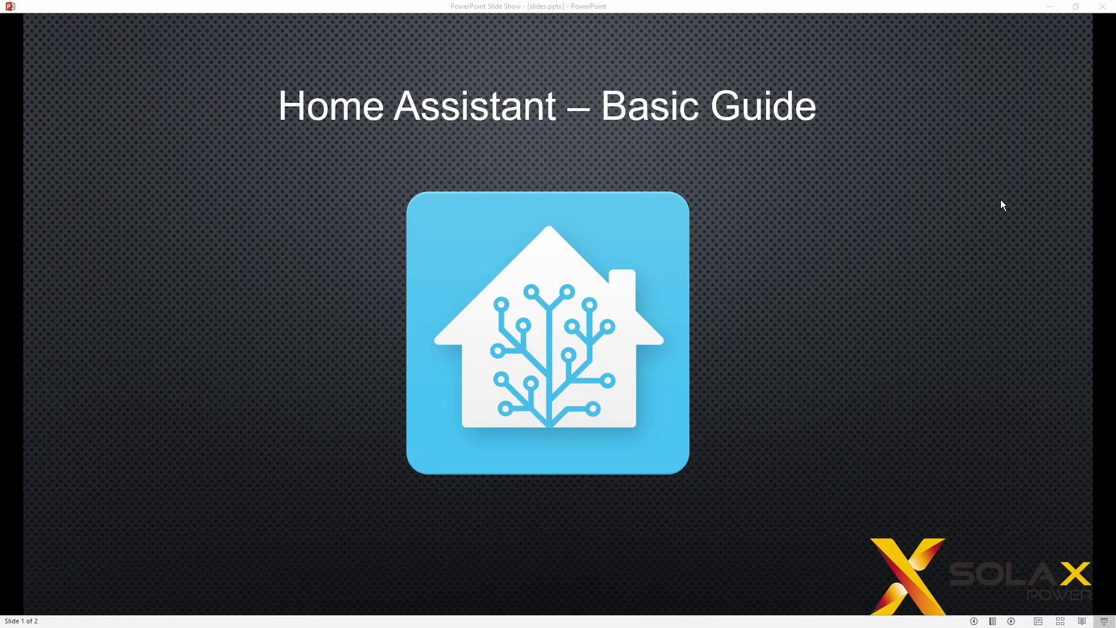
# Advance the slideshow to the Installing Addons, Integrations and Cards slide
pyautogui.click(979, 283)
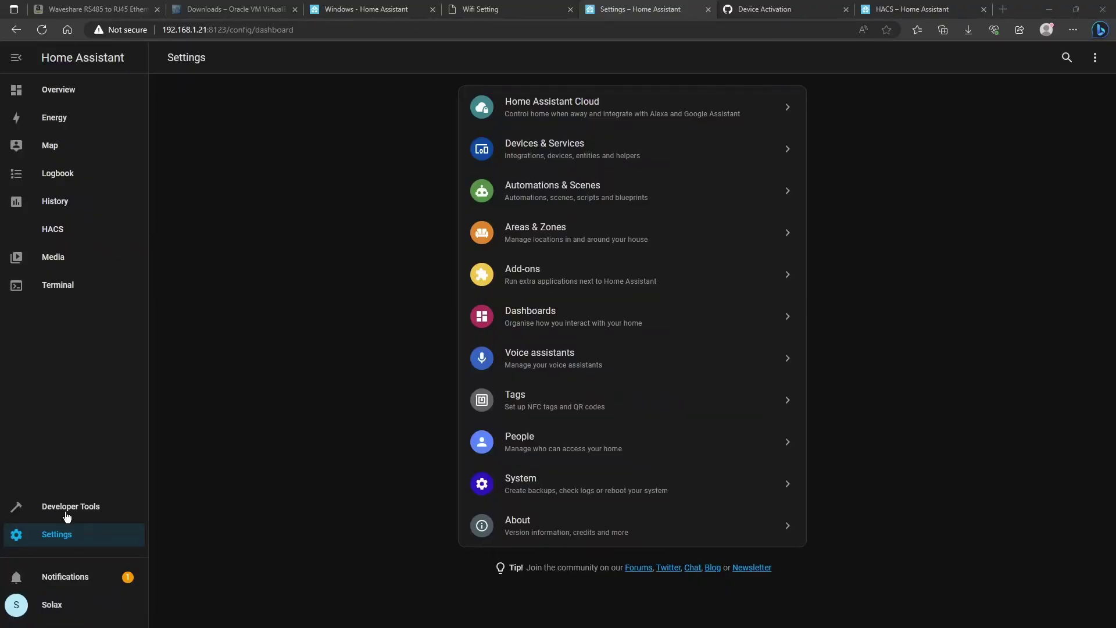
# Search the Add-on Store for 'file' and open the File editor add-on
pyautogui.click(66, 539)
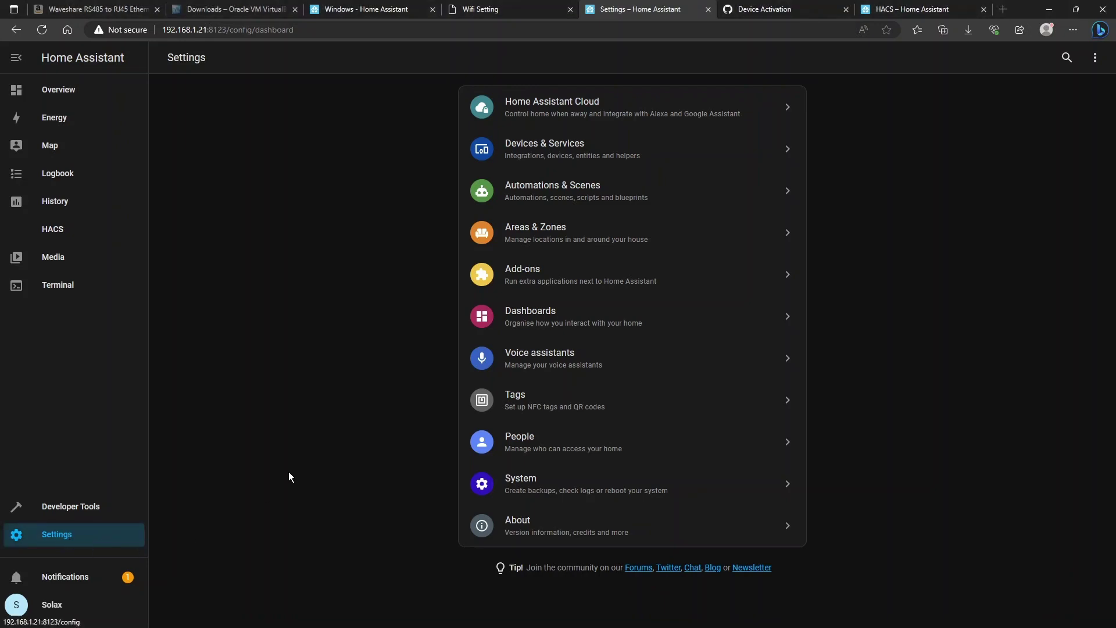
pyautogui.click(546, 280)
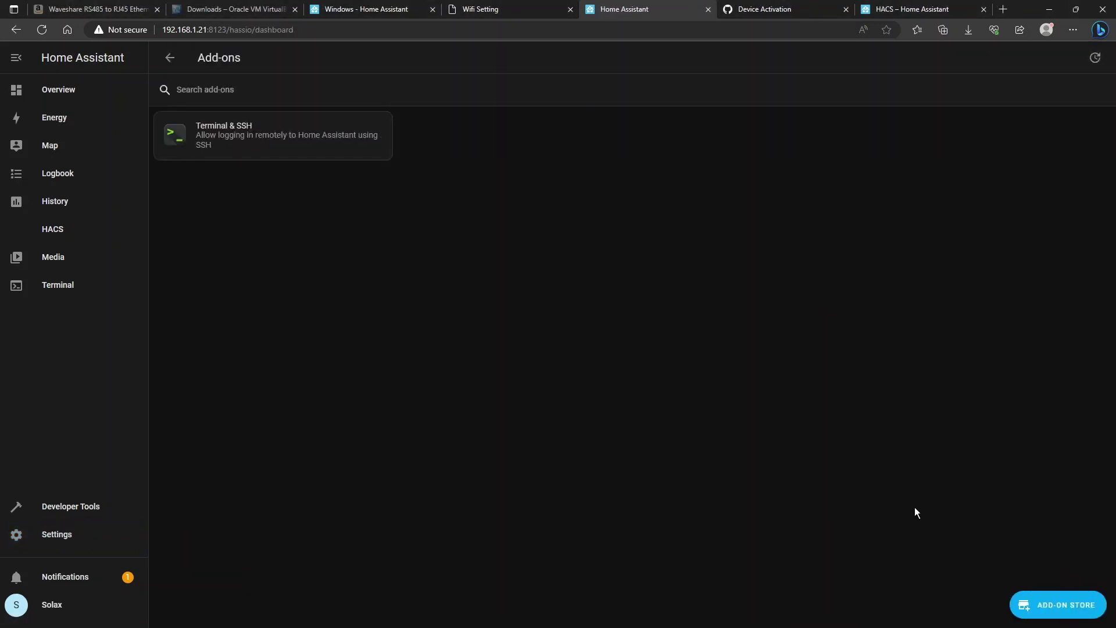
pyautogui.click(1060, 607)
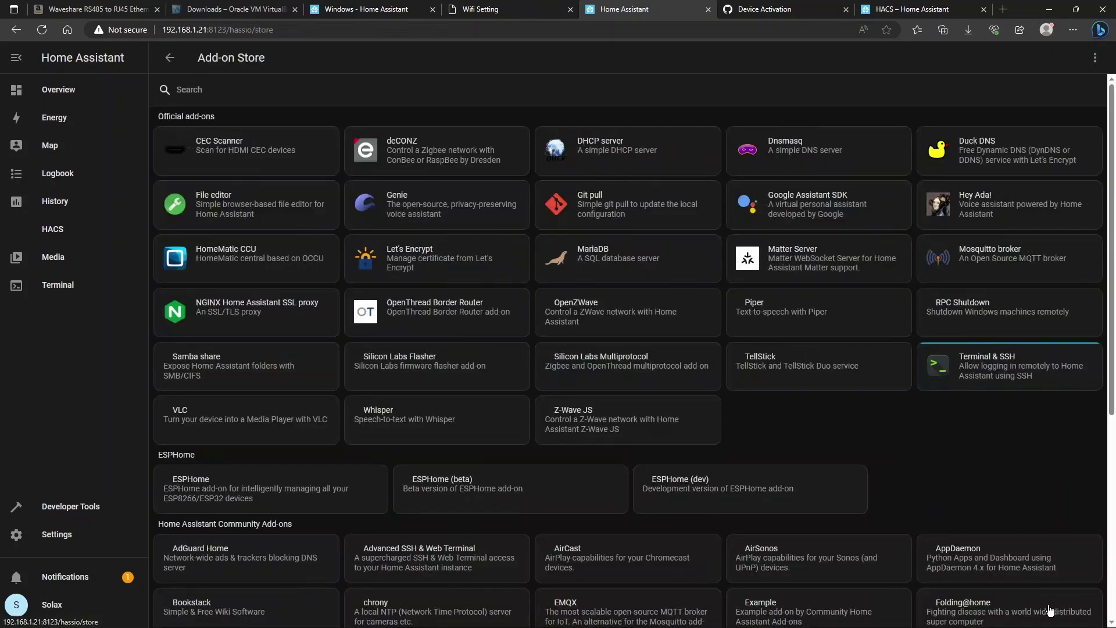
pyautogui.click(372, 100)
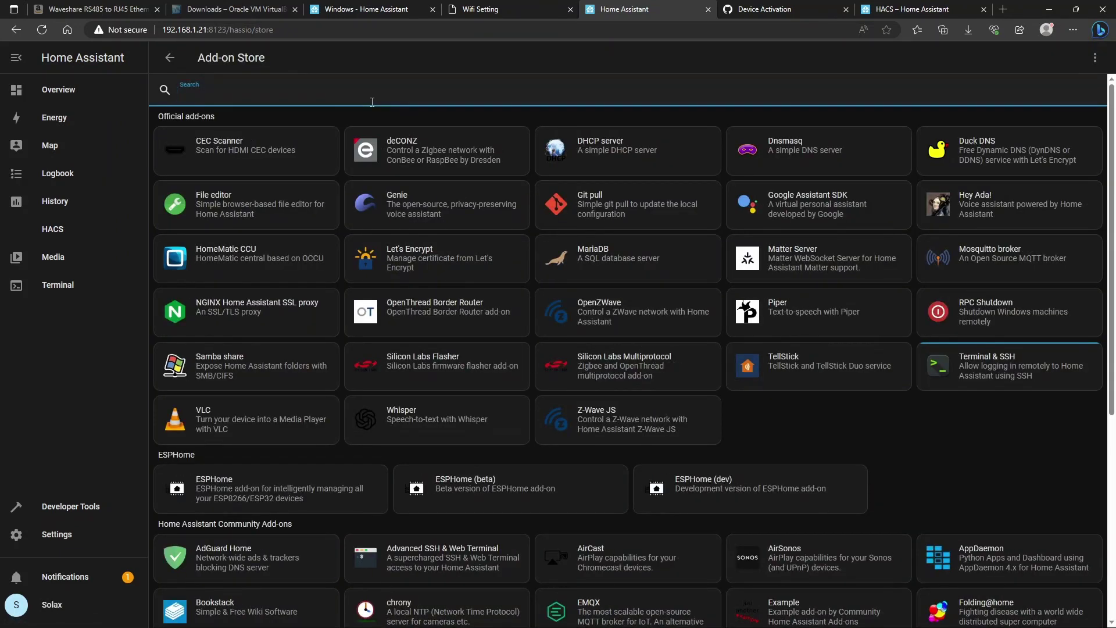
pyautogui.write('file')
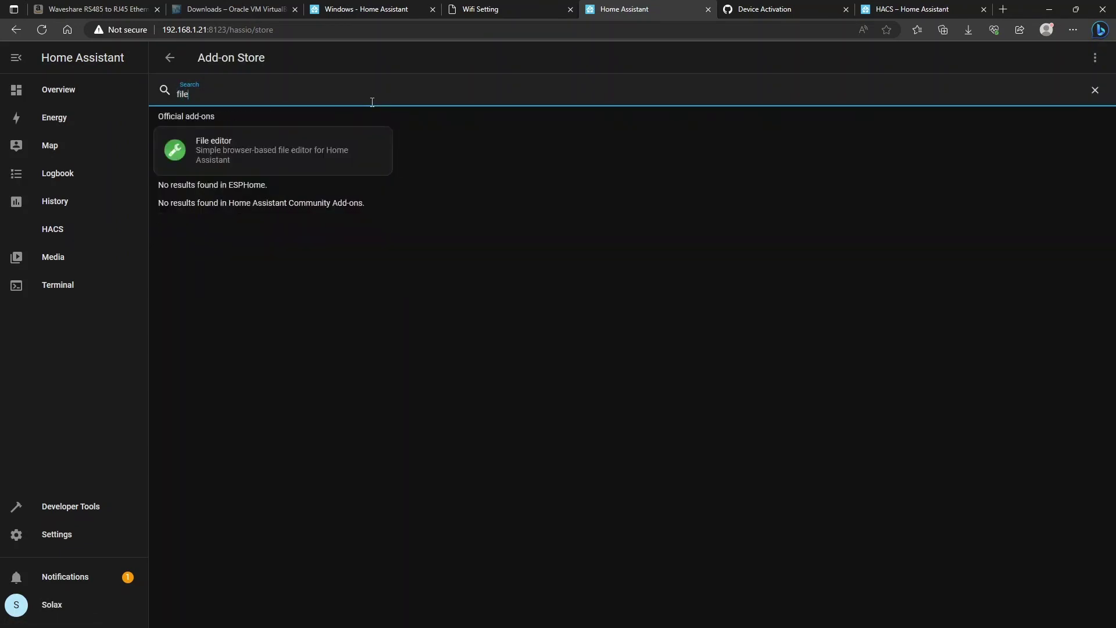
pyautogui.click(249, 152)
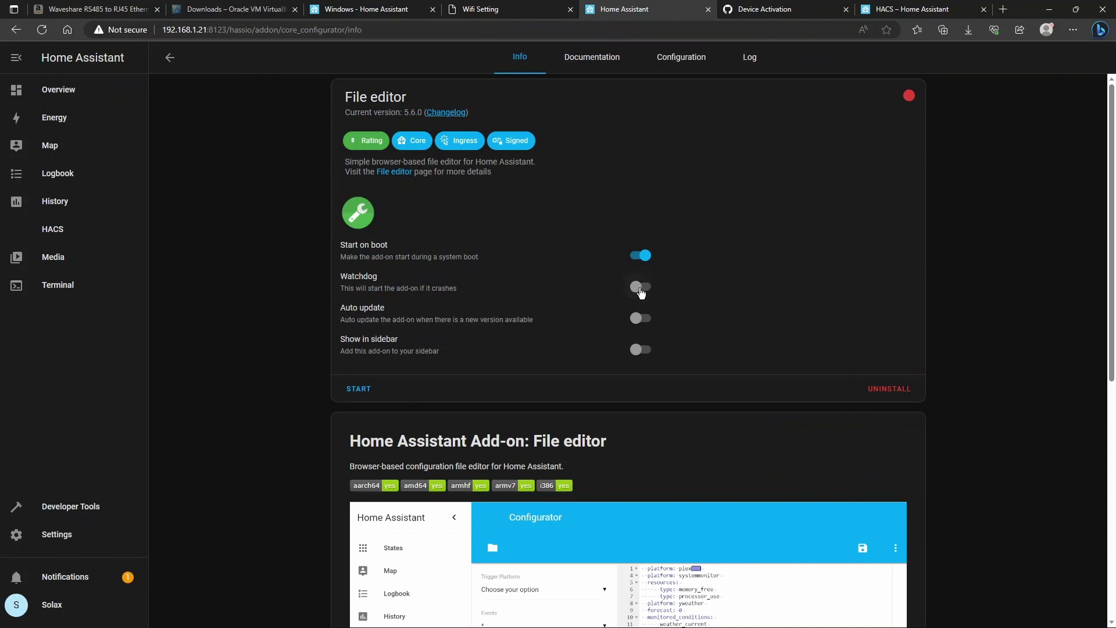
# Enable Watchdog, Auto update and Show in sidebar for File editor, then start it
pyautogui.click(640, 288)
pyautogui.click(640, 319)
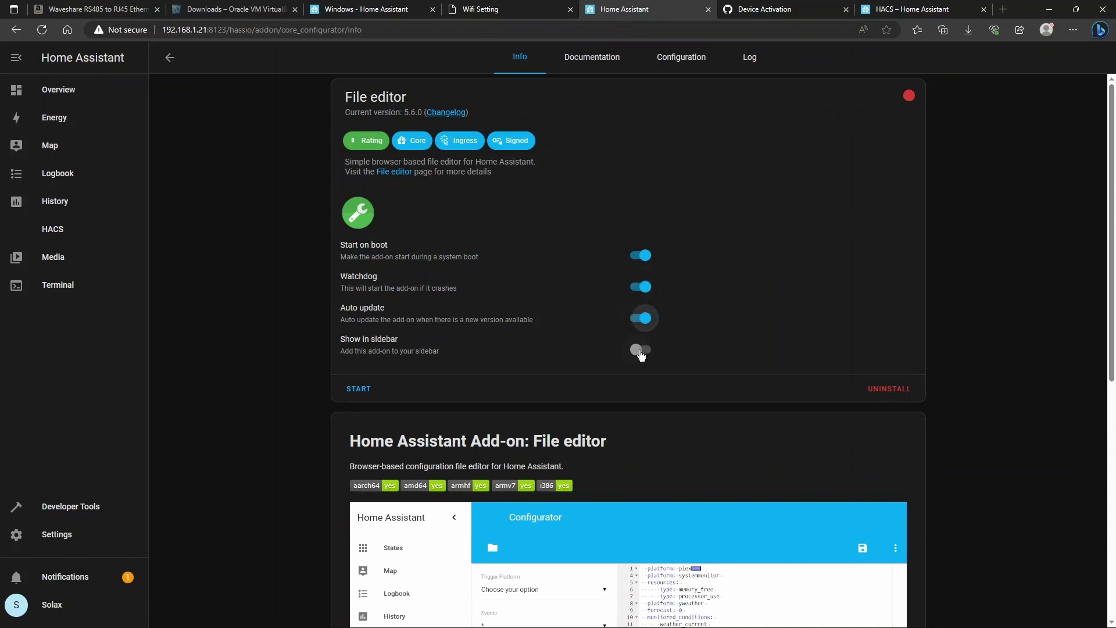
pyautogui.click(640, 351)
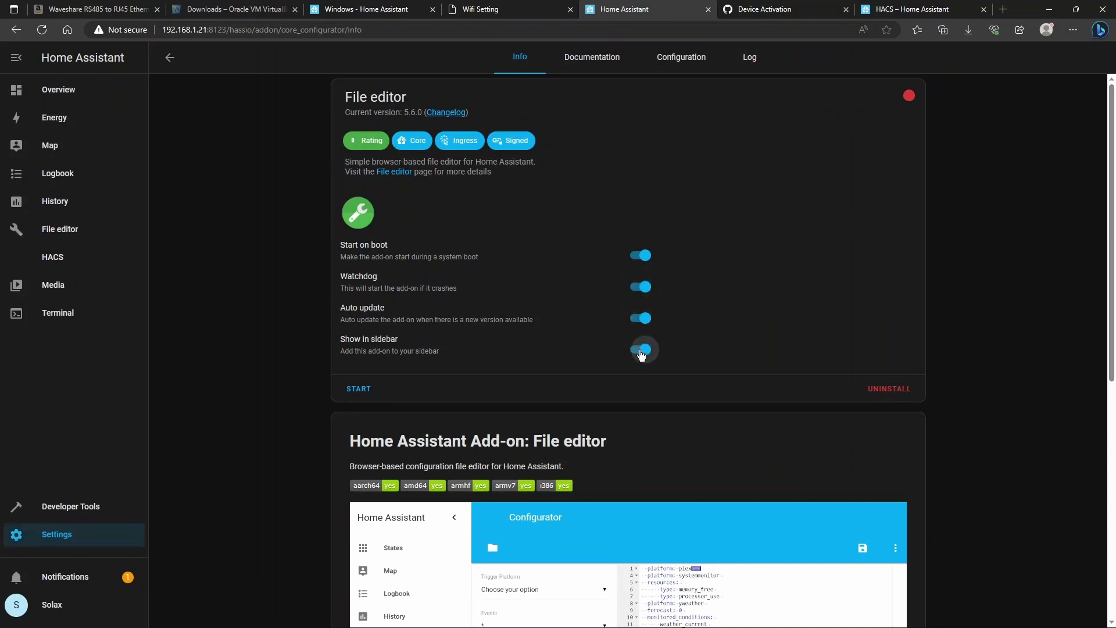
pyautogui.click(359, 389)
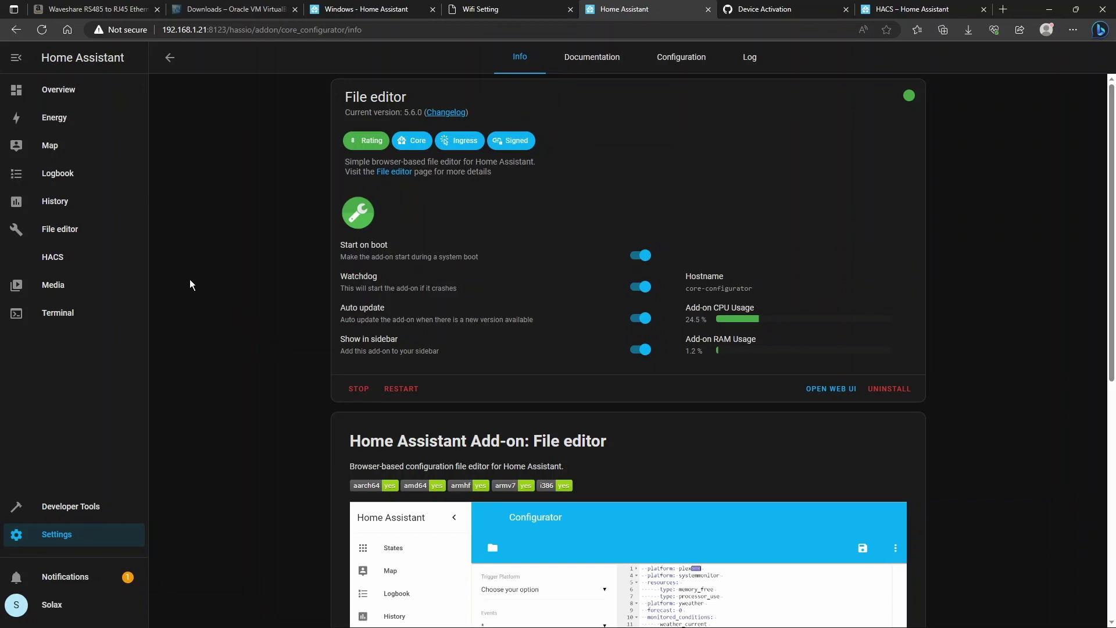
pyautogui.click(52, 257)
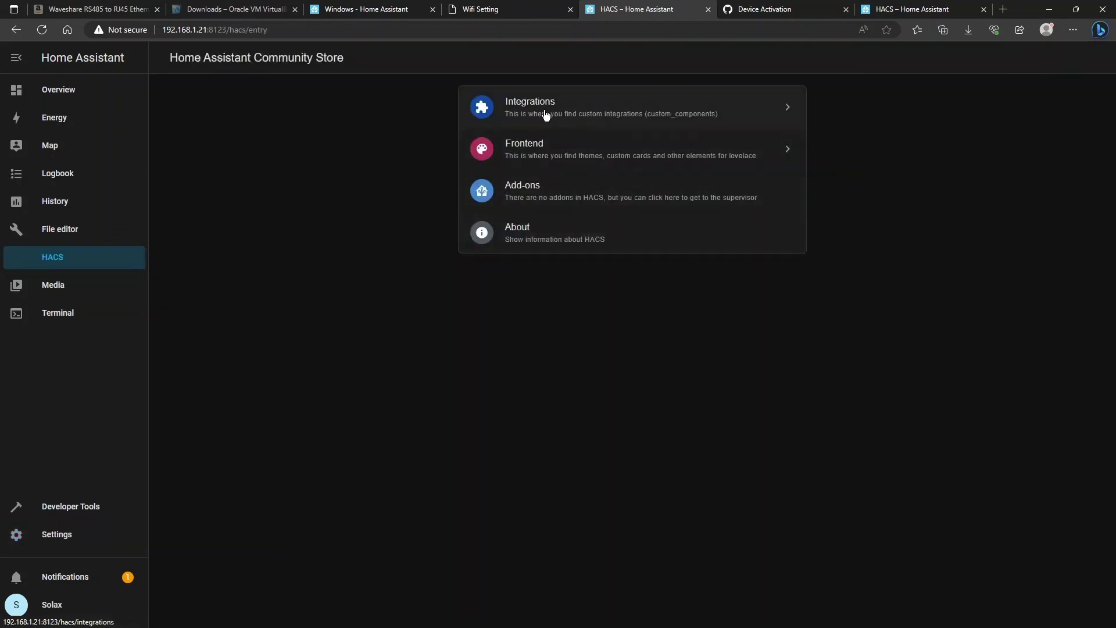
# Search HACS integration repositories for 'solax' and open SolaX Inverter Modbus
pyautogui.click(569, 112)
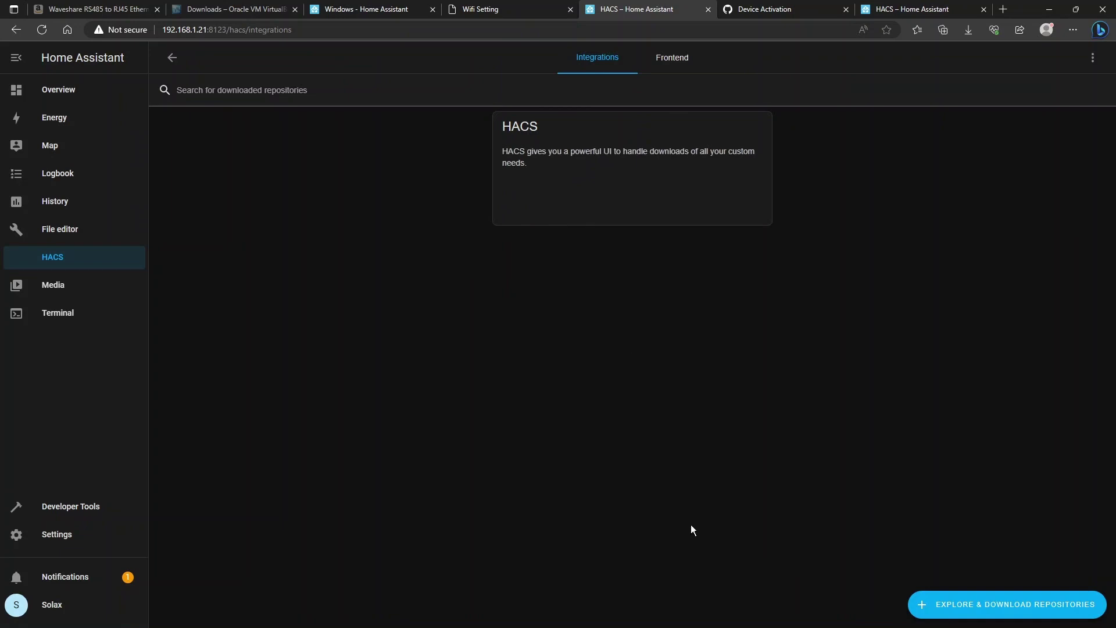
pyautogui.click(996, 603)
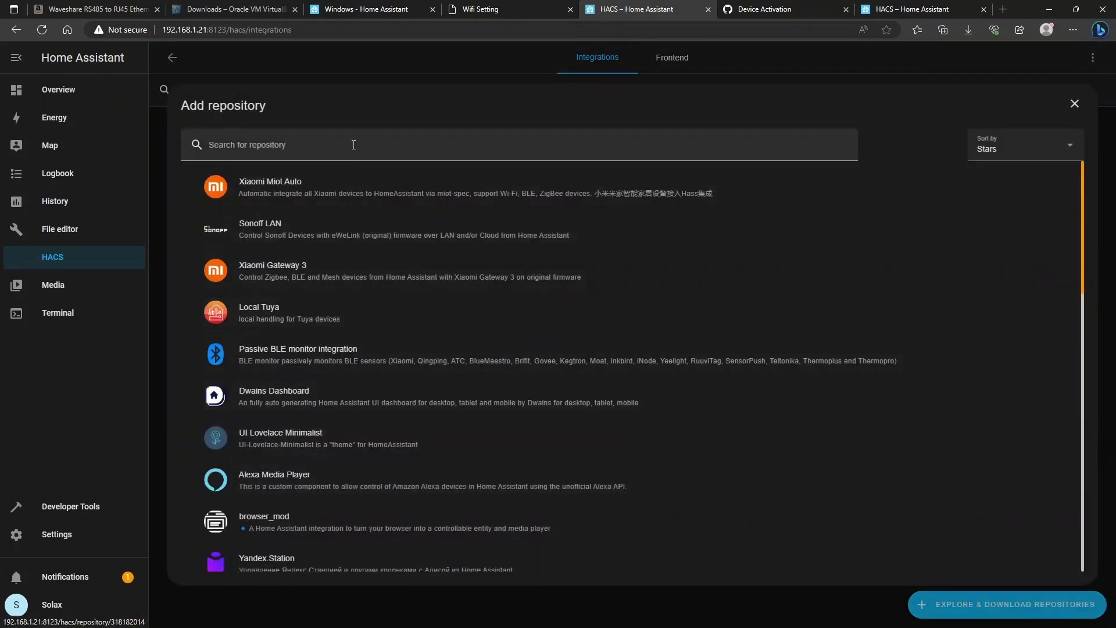
pyautogui.click(353, 144)
pyautogui.write('solax')
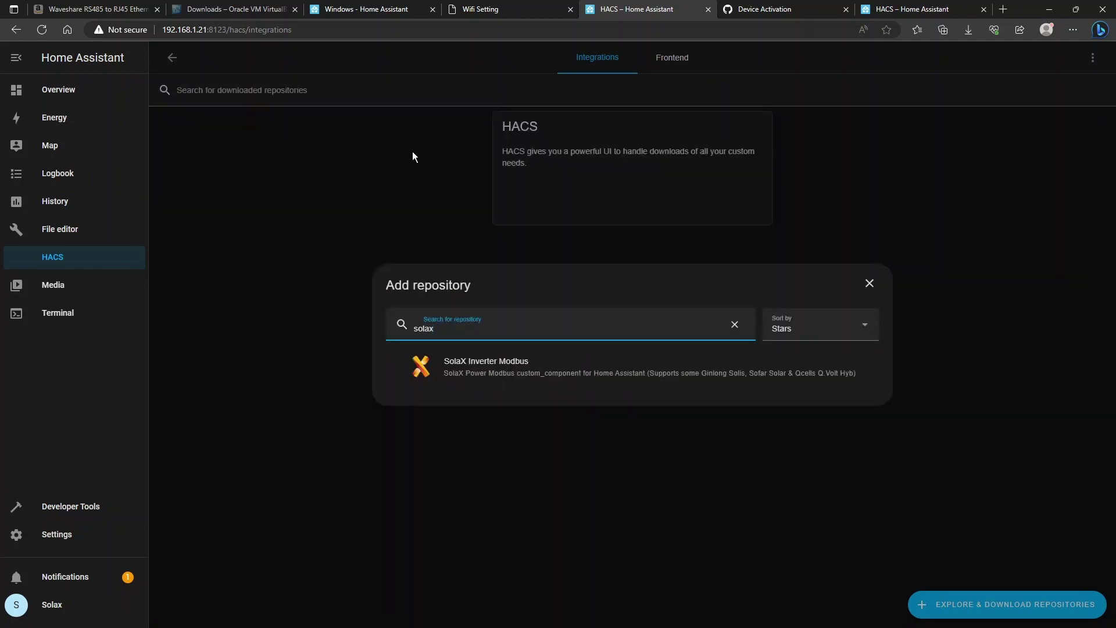
pyautogui.click(505, 374)
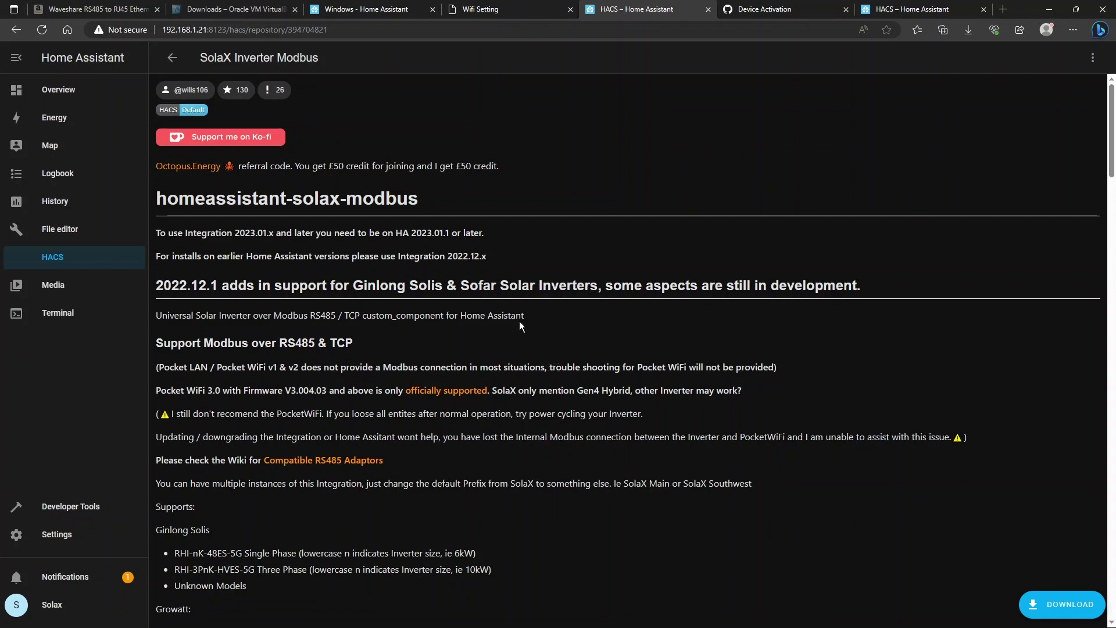
# Read through the SolaX Inverter Modbus README and begin its download
pyautogui.scroll(-10, 524, 314)
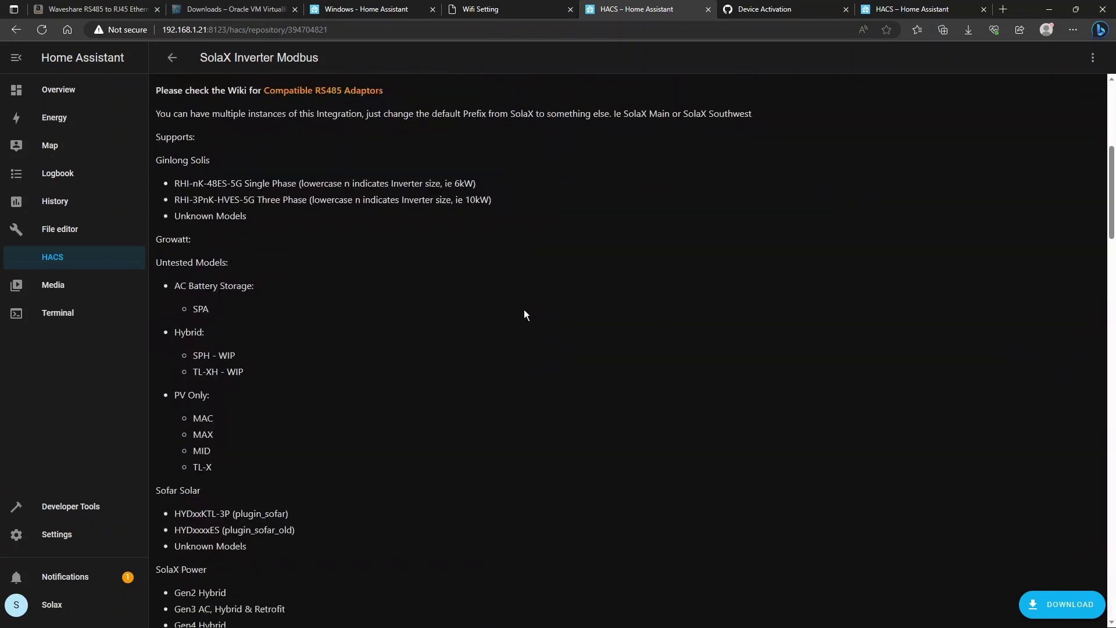
pyautogui.scroll(10, 524, 314)
pyautogui.scroll(-15, 524, 315)
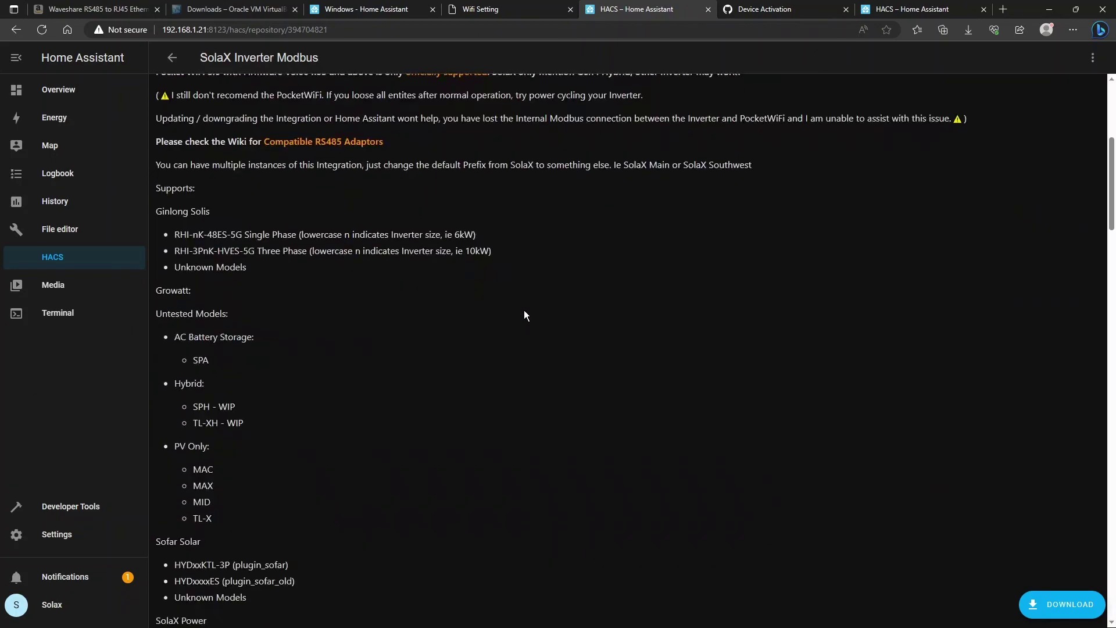
pyautogui.scroll(-18, 524, 316)
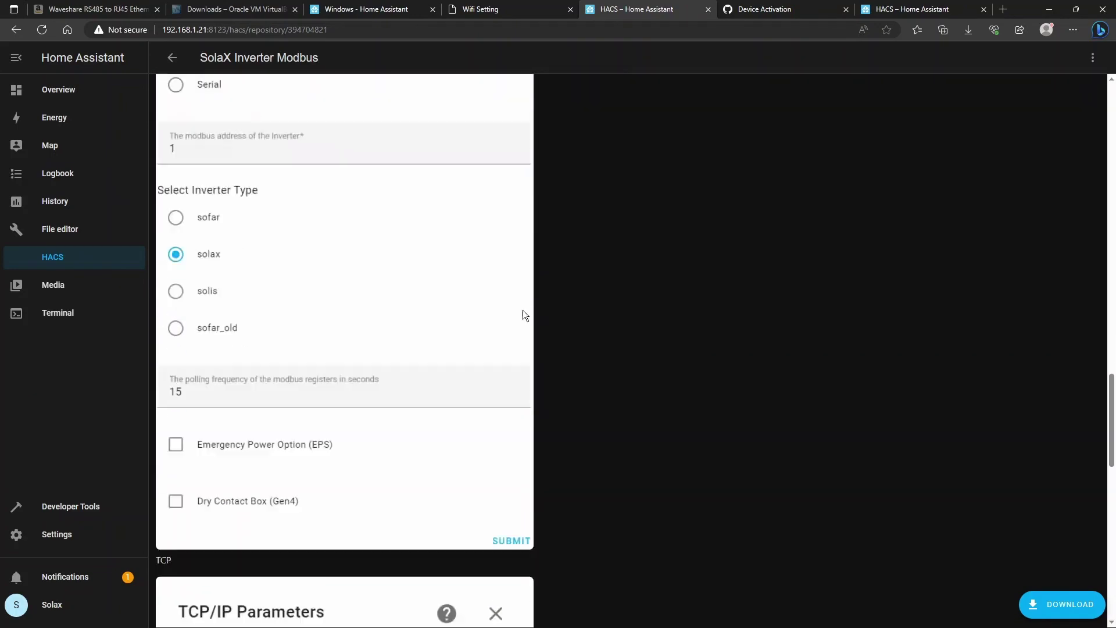
pyautogui.scroll(13, 525, 321)
pyautogui.scroll(15, 525, 320)
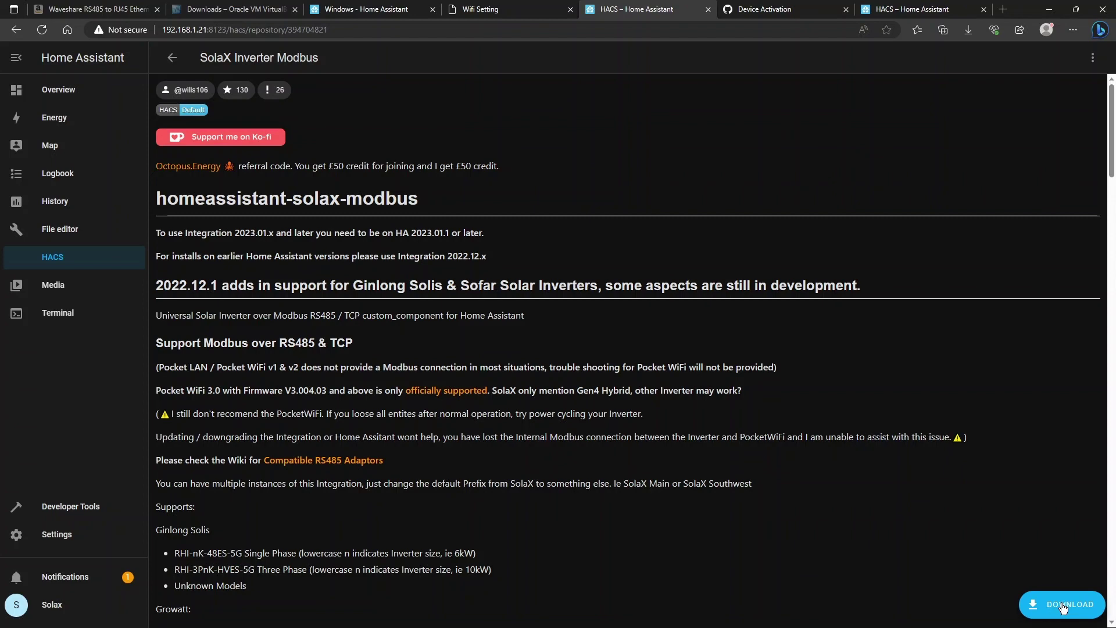
pyautogui.click(1063, 607)
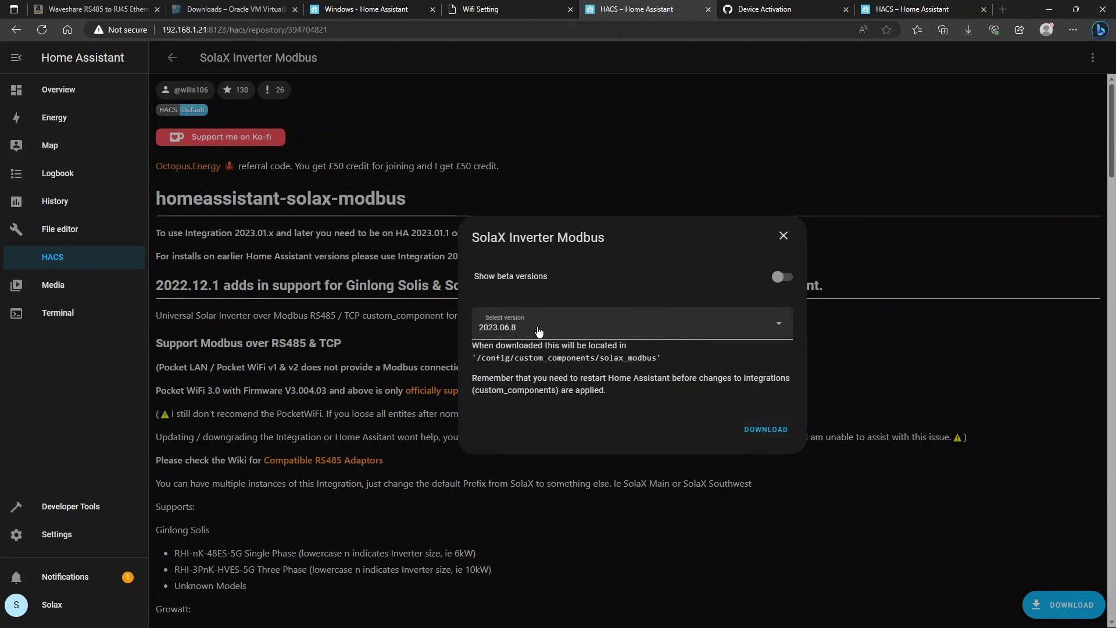
# Confirm downloading SolaX Inverter Modbus 2023.06.8 and return to the HACS main page
pyautogui.click(755, 435)
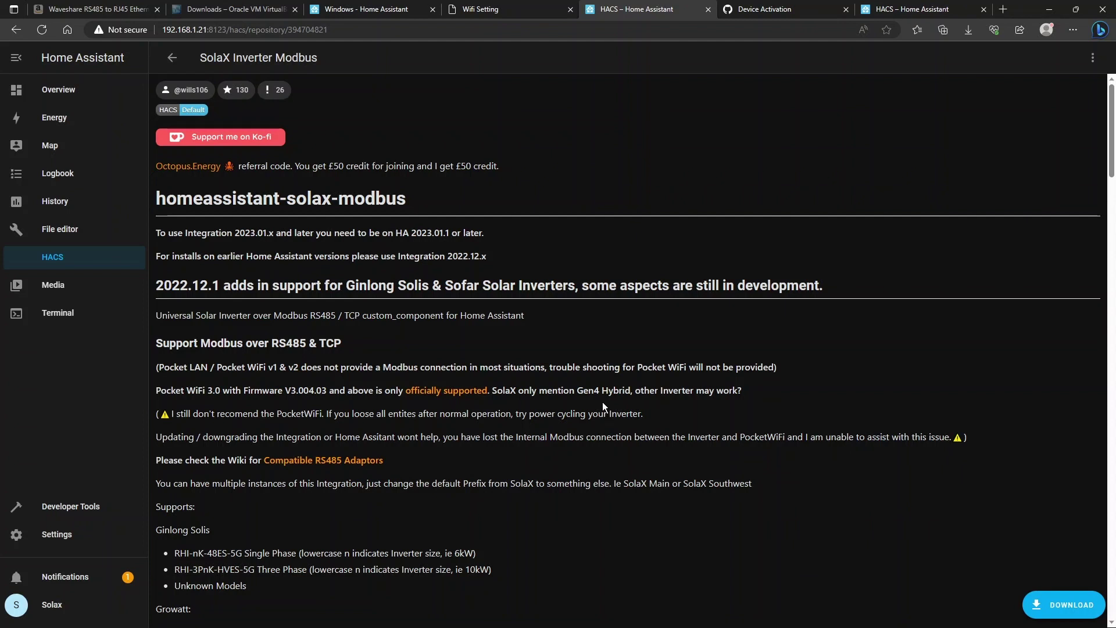
pyautogui.hotkey('alt', 'Left')
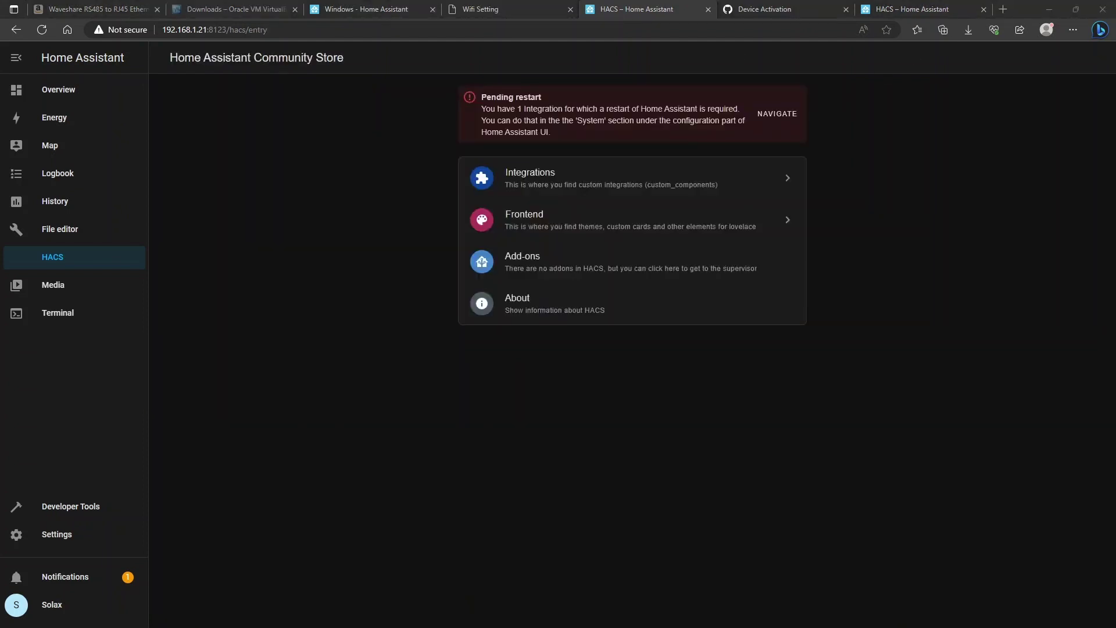
pyautogui.click(503, 437)
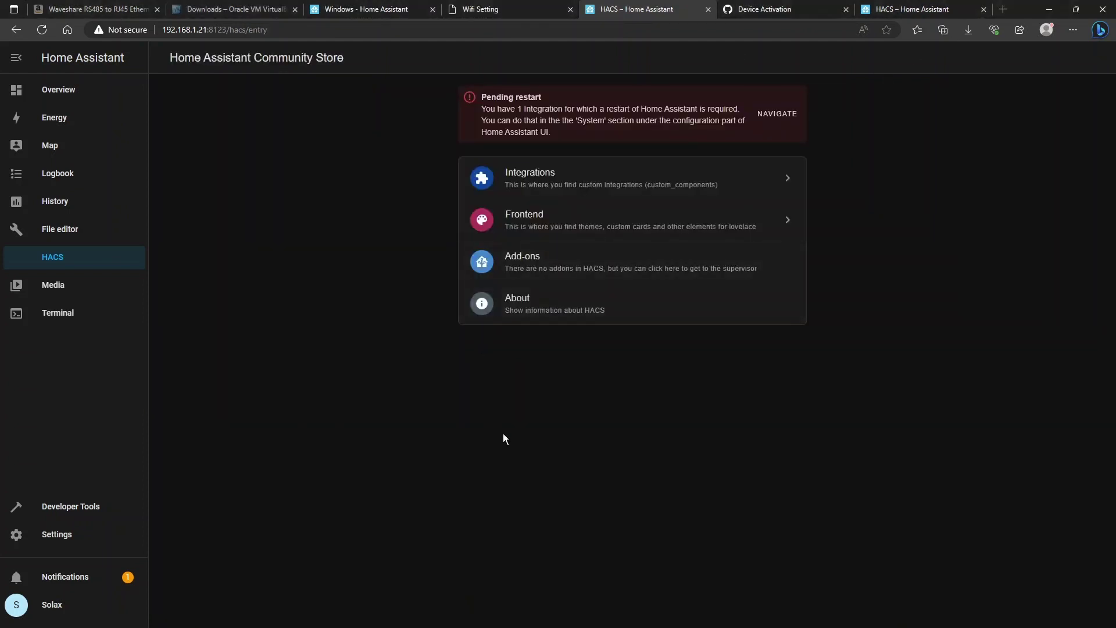
# Find 'octop' in HACS integrations and download Octopus Energy v7.4.3
pyautogui.click(603, 182)
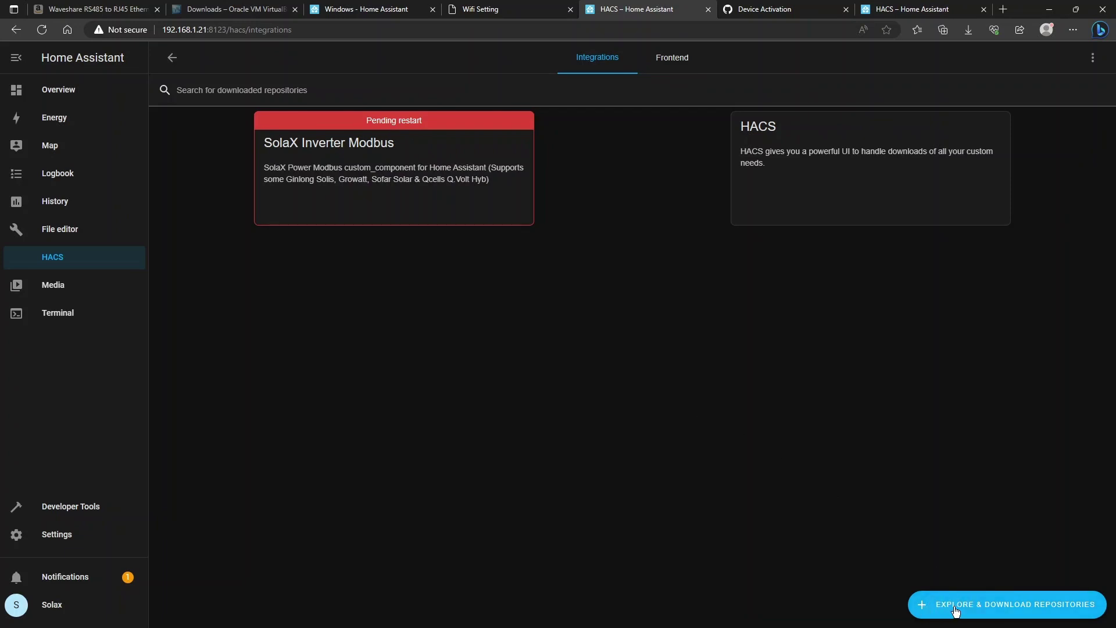
pyautogui.click(1021, 605)
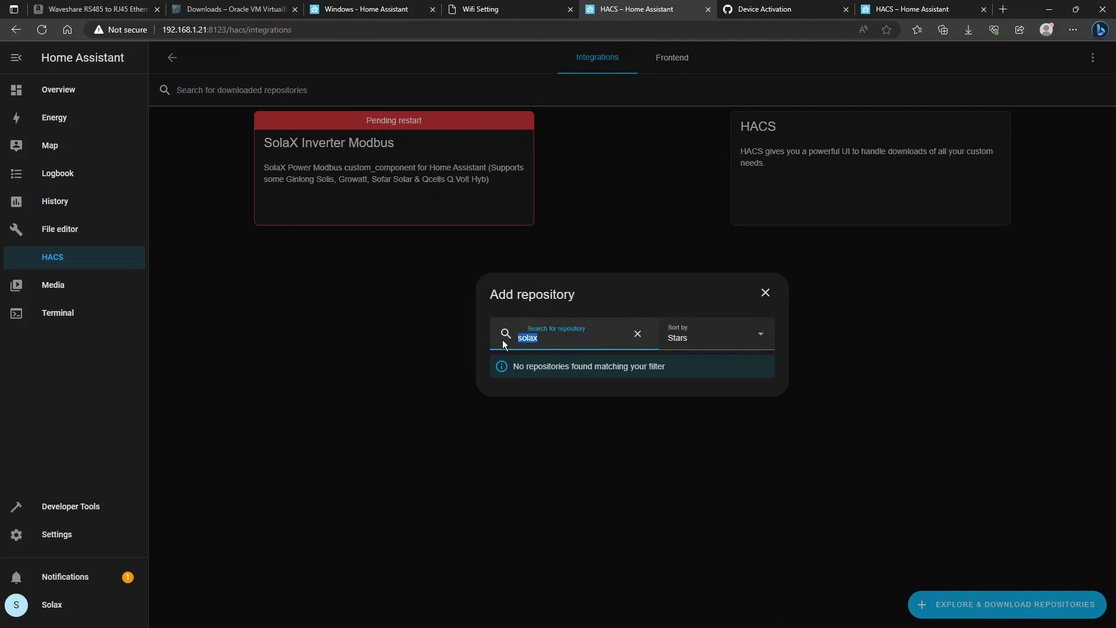
pyautogui.write('octop')
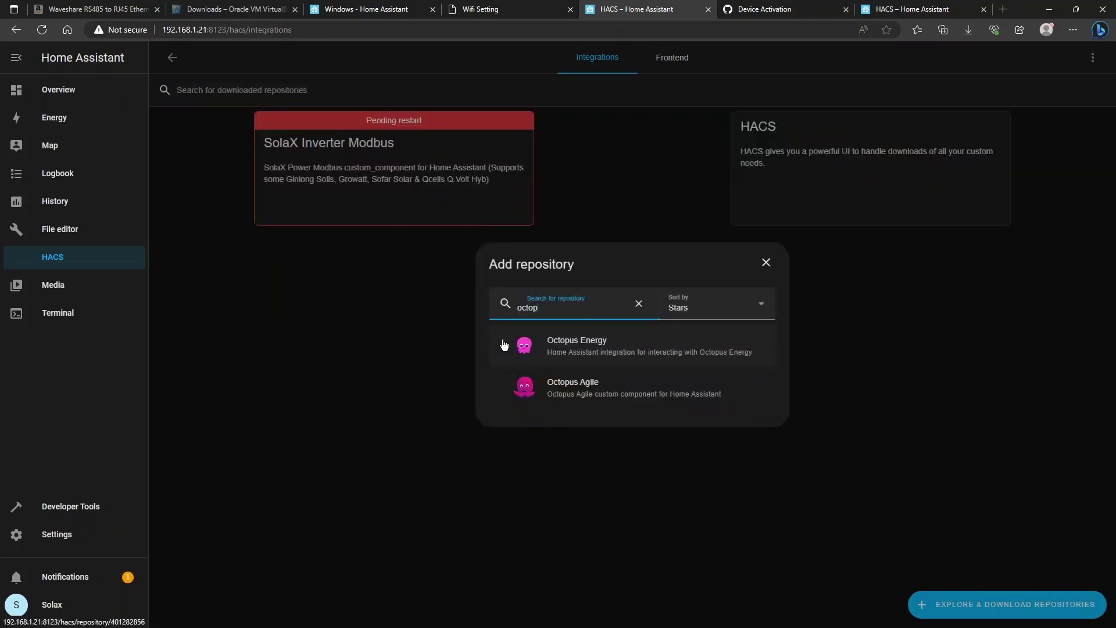
pyautogui.click(636, 350)
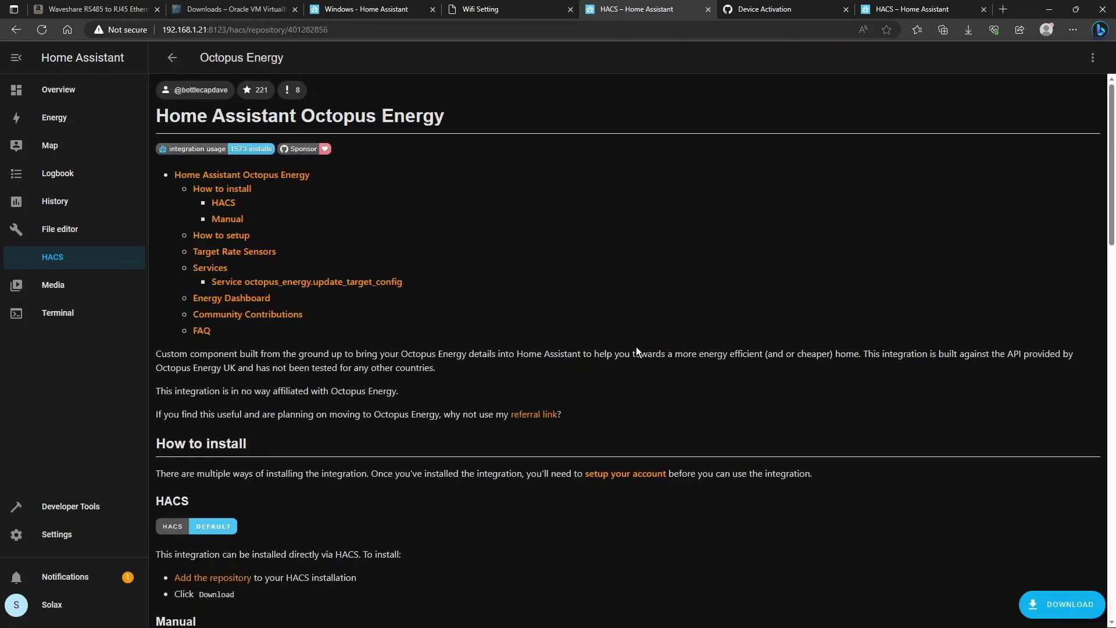
pyautogui.scroll(-3, 475, 317)
pyautogui.scroll(4, 480, 348)
pyautogui.click(1060, 605)
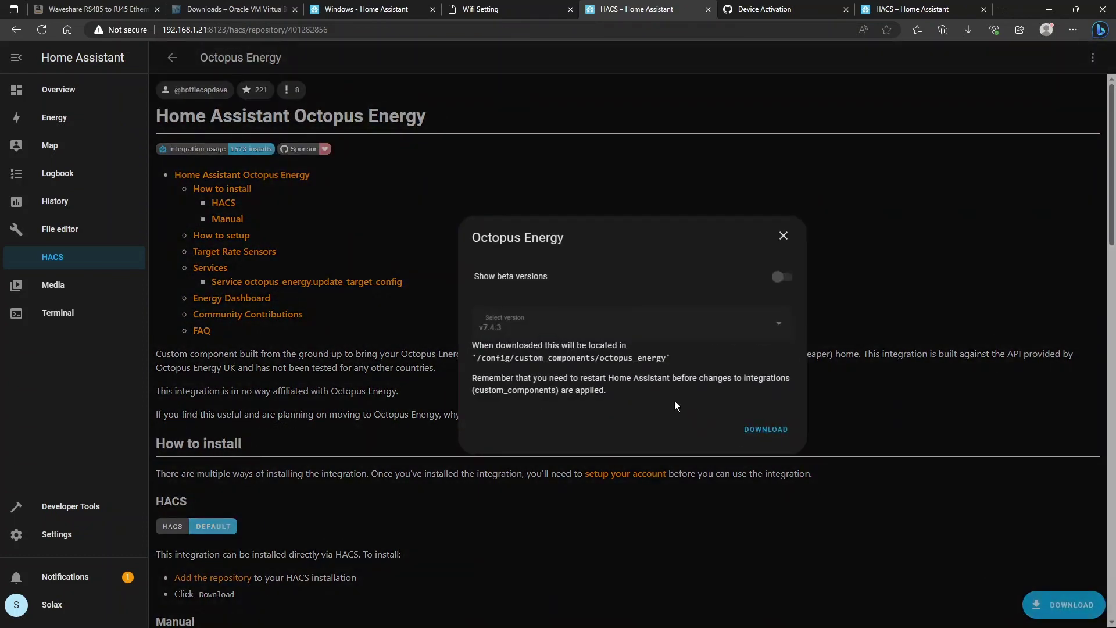
pyautogui.click(766, 429)
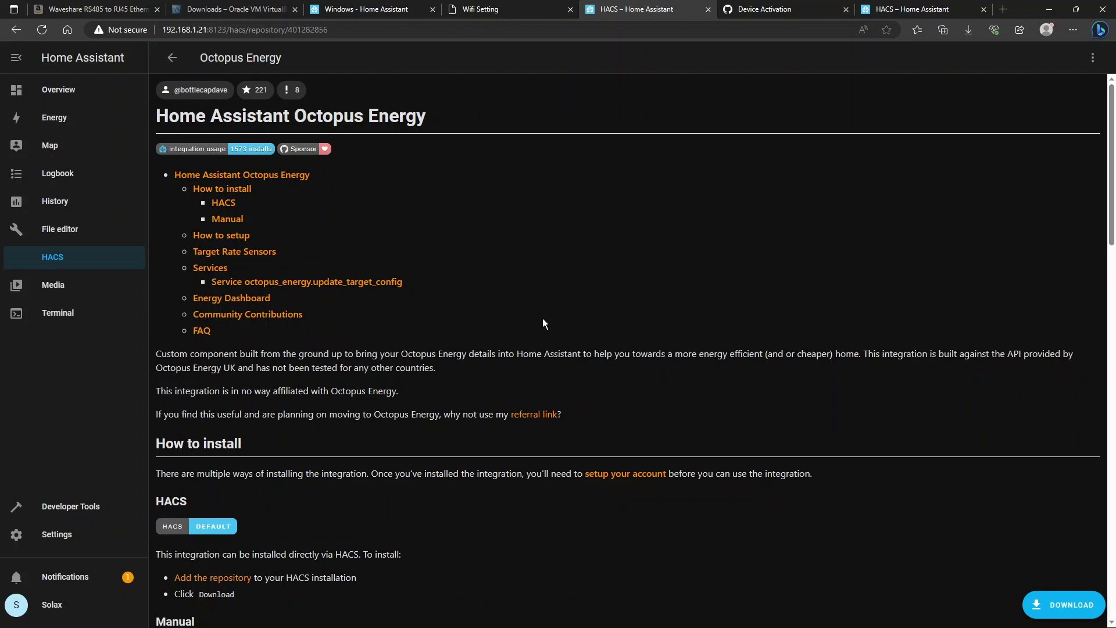
pyautogui.click(80, 259)
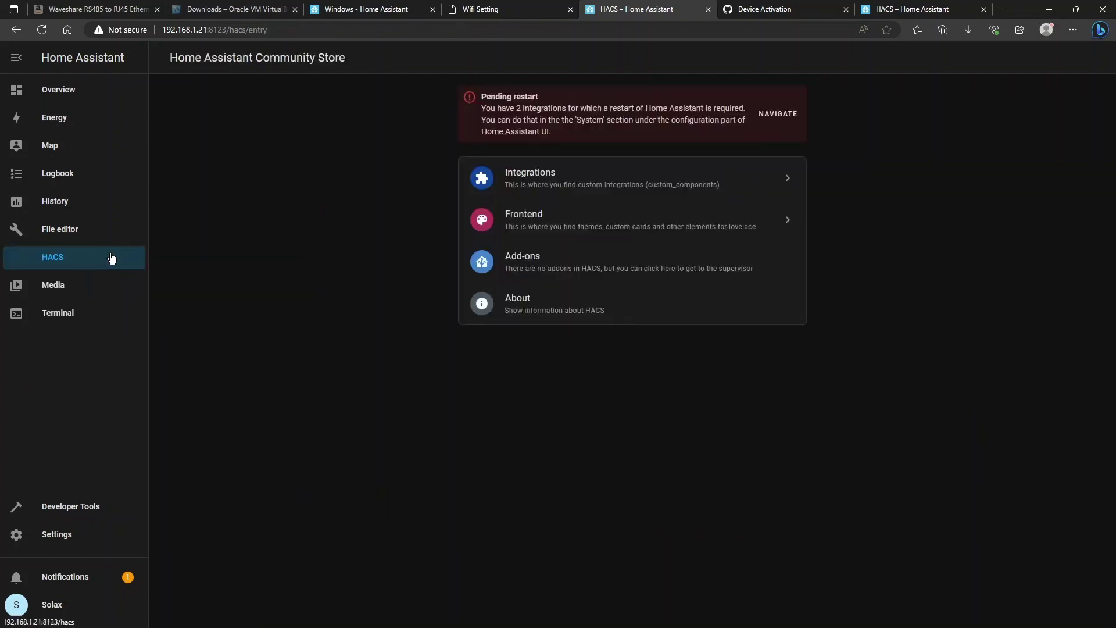
# Search HACS Frontend repositories for 'power flow' and open Power Flow Card
pyautogui.click(593, 225)
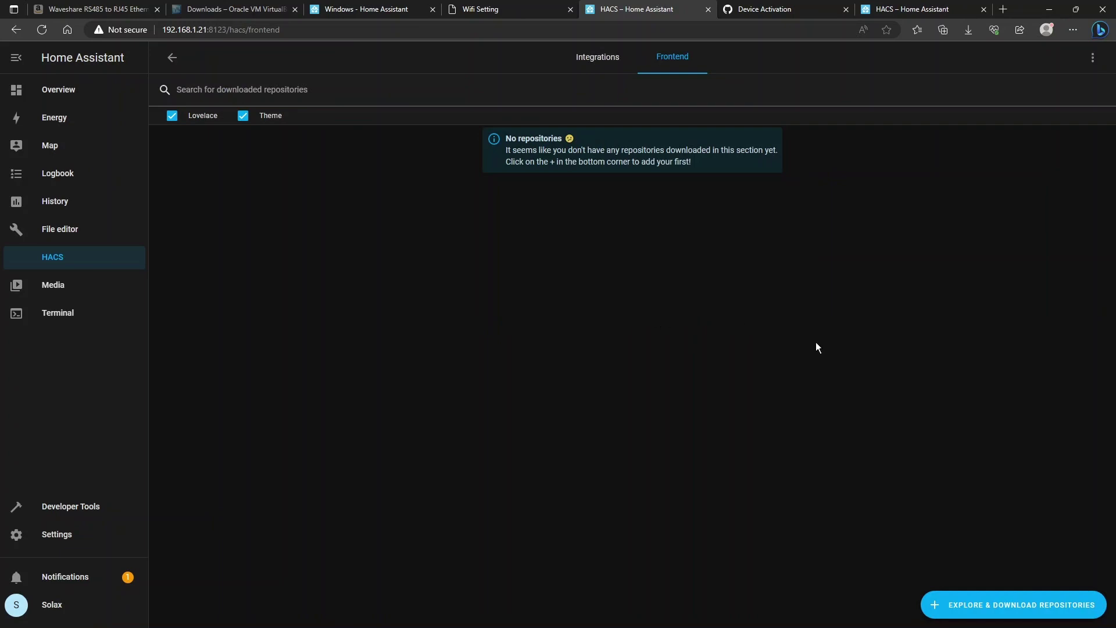
pyautogui.click(999, 606)
pyautogui.click(568, 321)
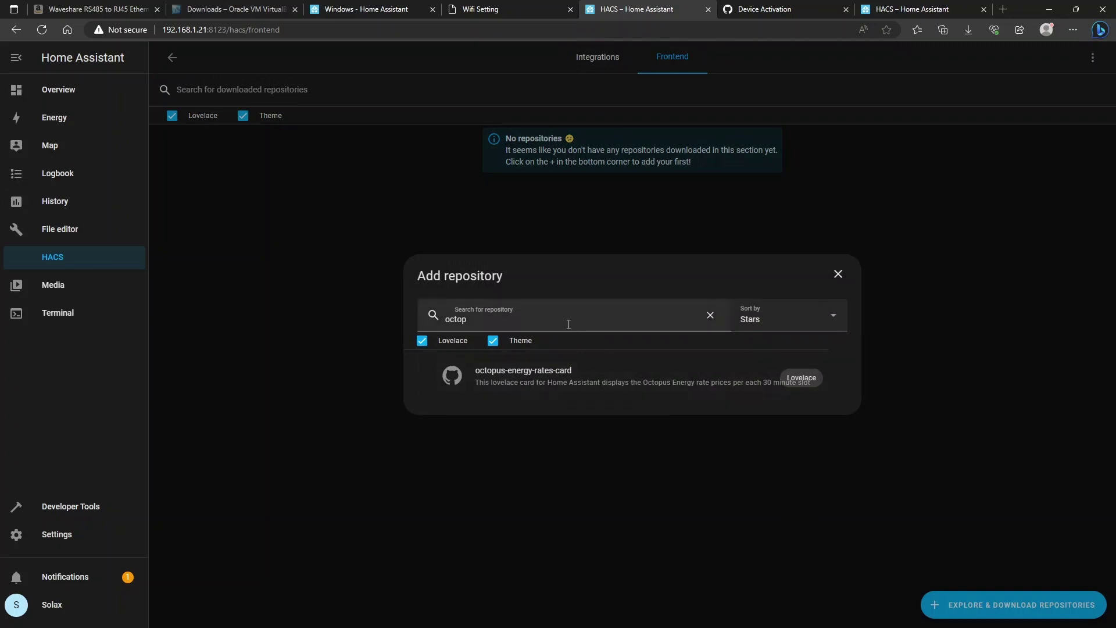
pyautogui.moveTo(567, 322); pyautogui.dragTo(430, 317)
pyautogui.write('power flow')
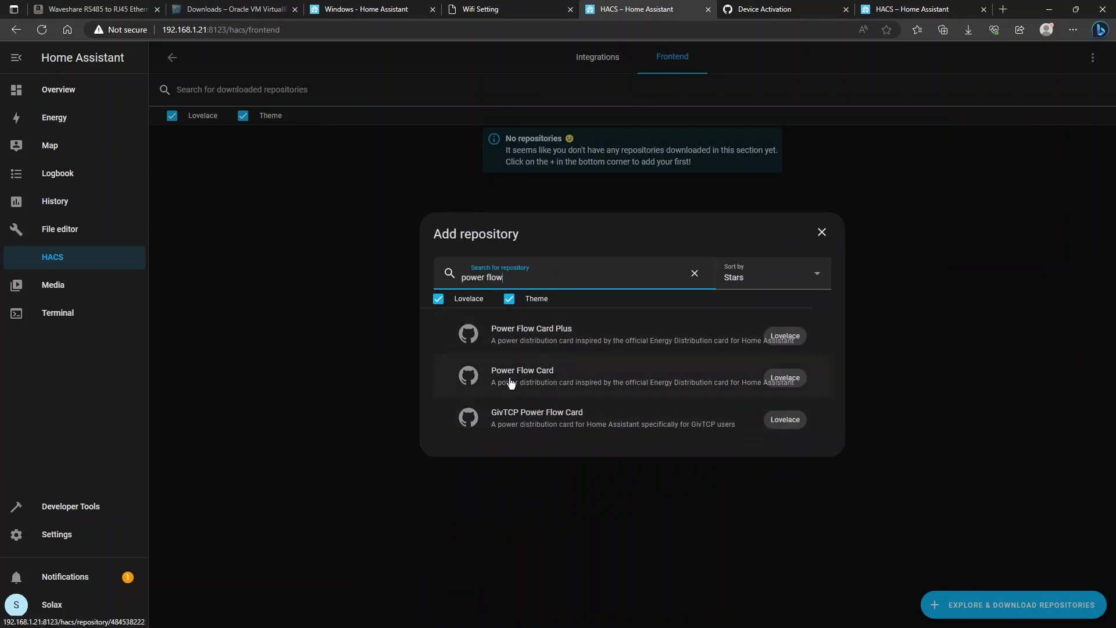
pyautogui.click(589, 379)
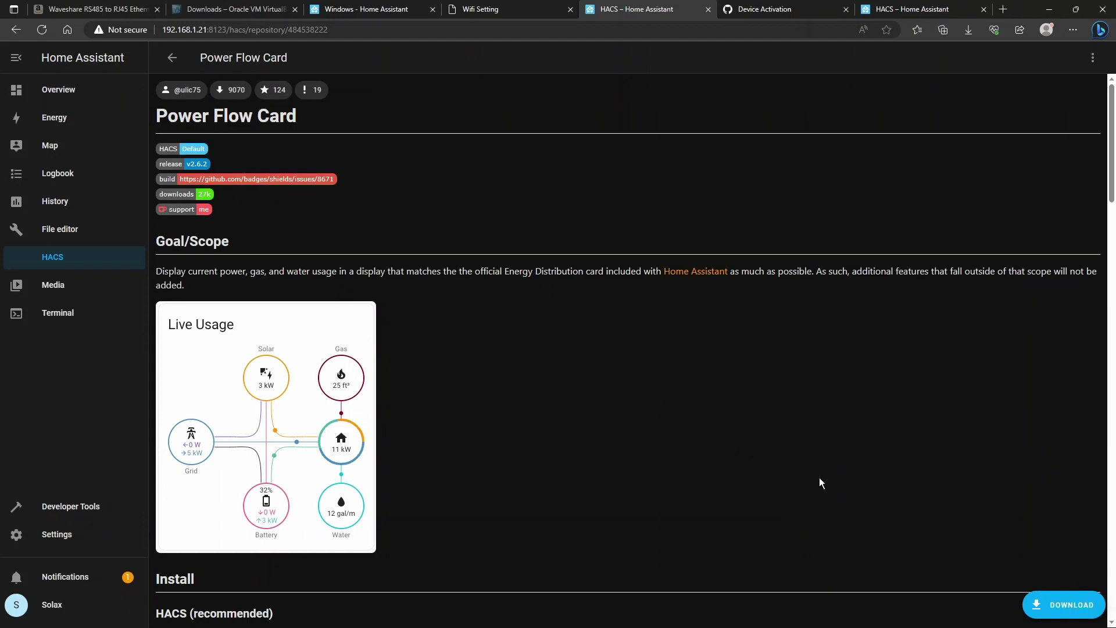
# Download Power Flow Card v2.6.2 and reload the browser
pyautogui.scroll(-1, 818, 477)
pyautogui.scroll(1, 818, 477)
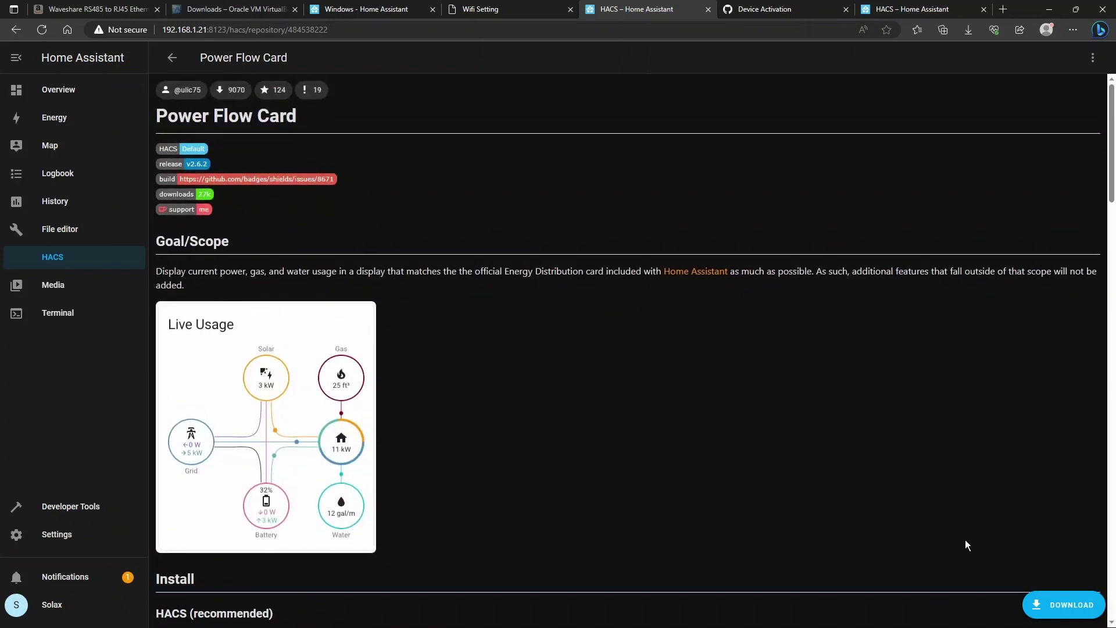
pyautogui.click(1063, 606)
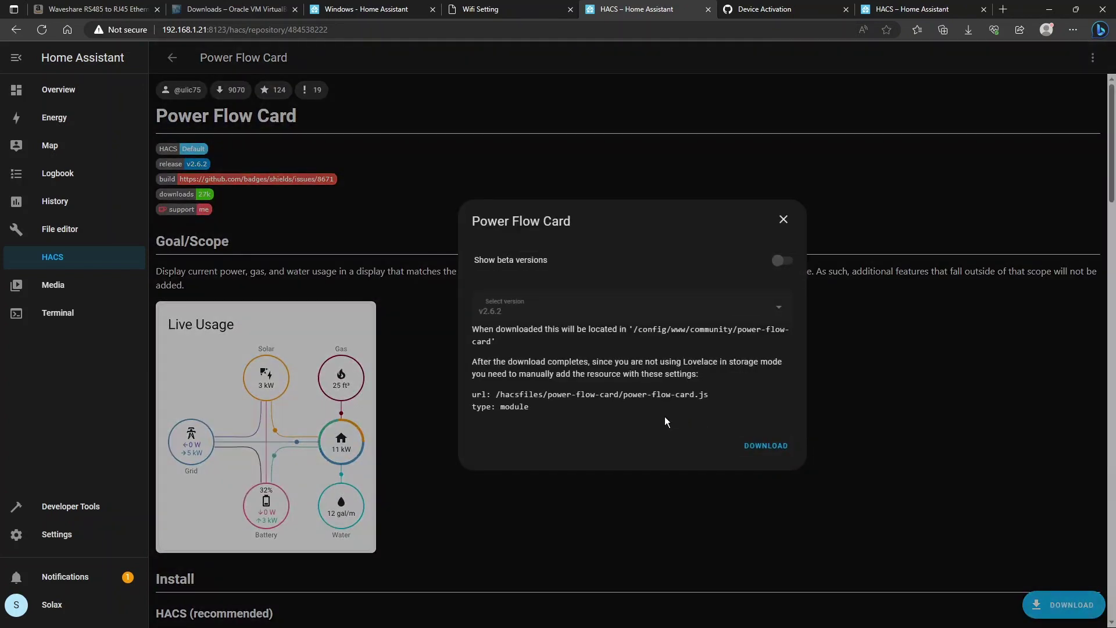
pyautogui.click(763, 445)
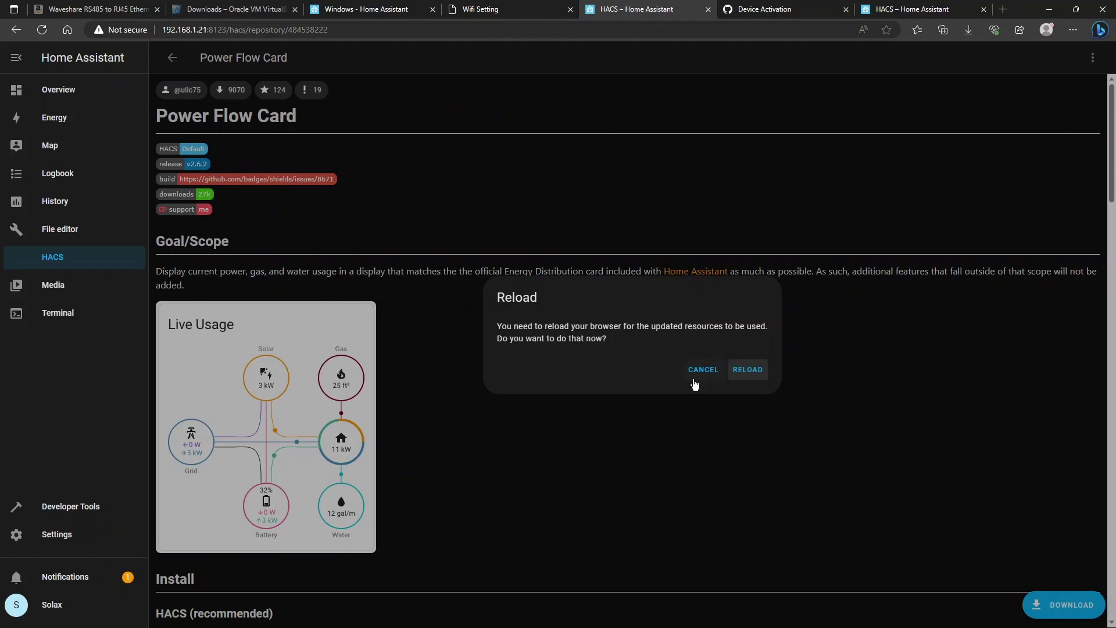
pyautogui.click(747, 371)
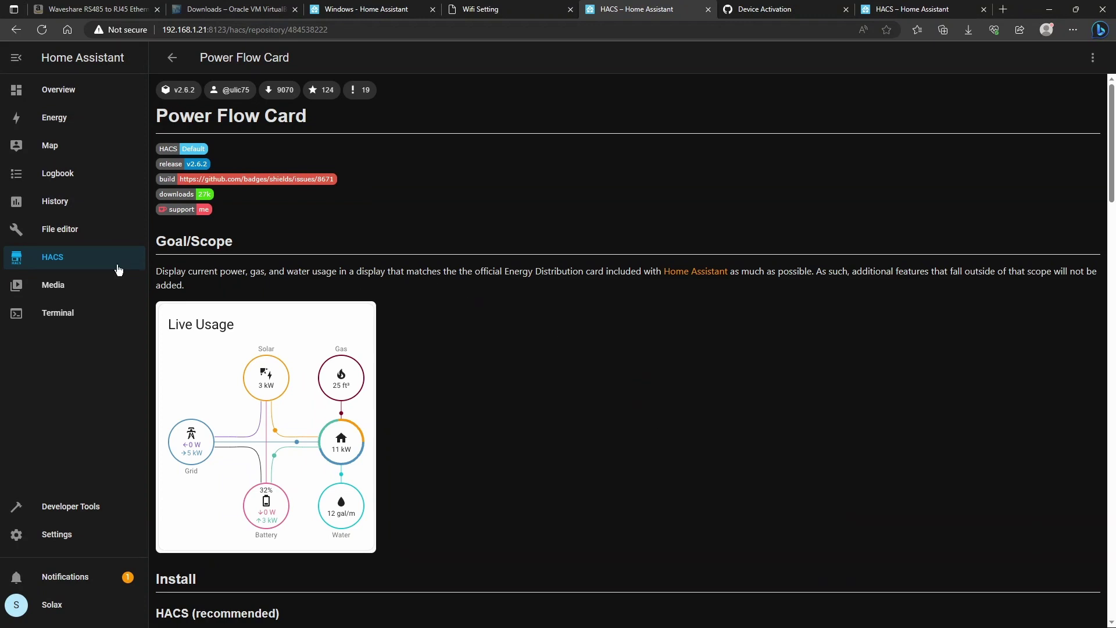
pyautogui.click(83, 266)
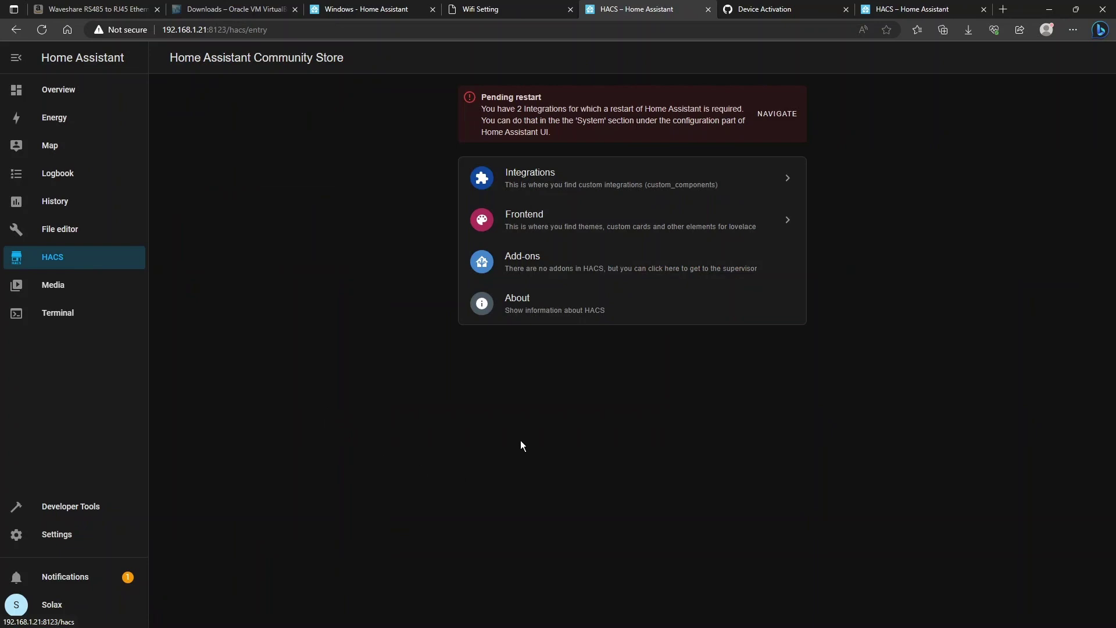
# Search HACS Frontend for 'octop', download octopus-energy-rates-card v0.1.4 and reload
pyautogui.click(584, 229)
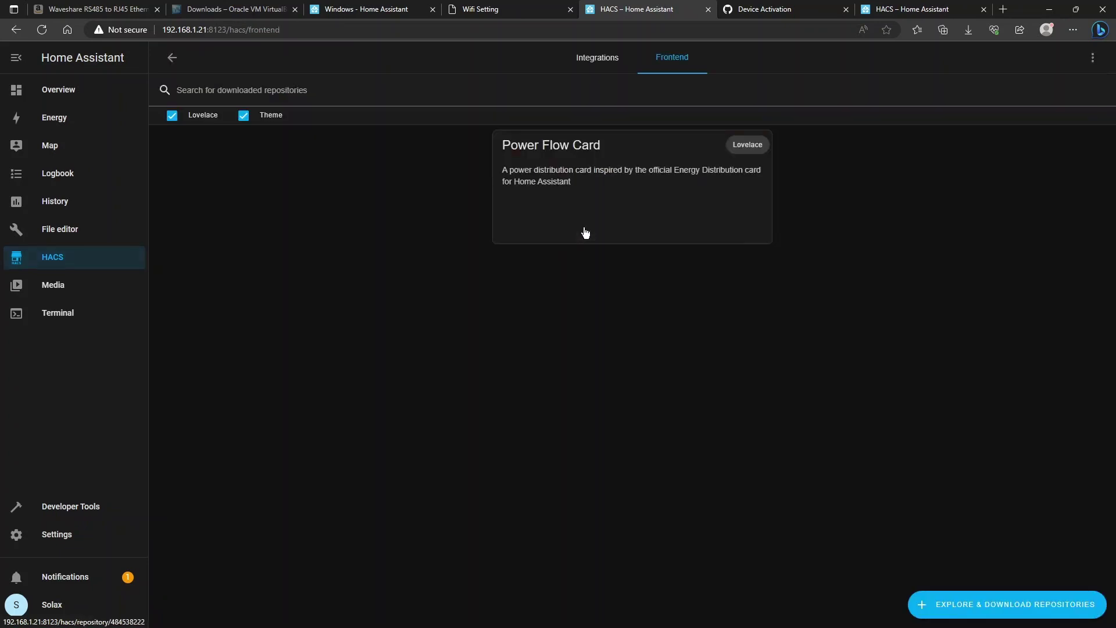
pyautogui.click(988, 605)
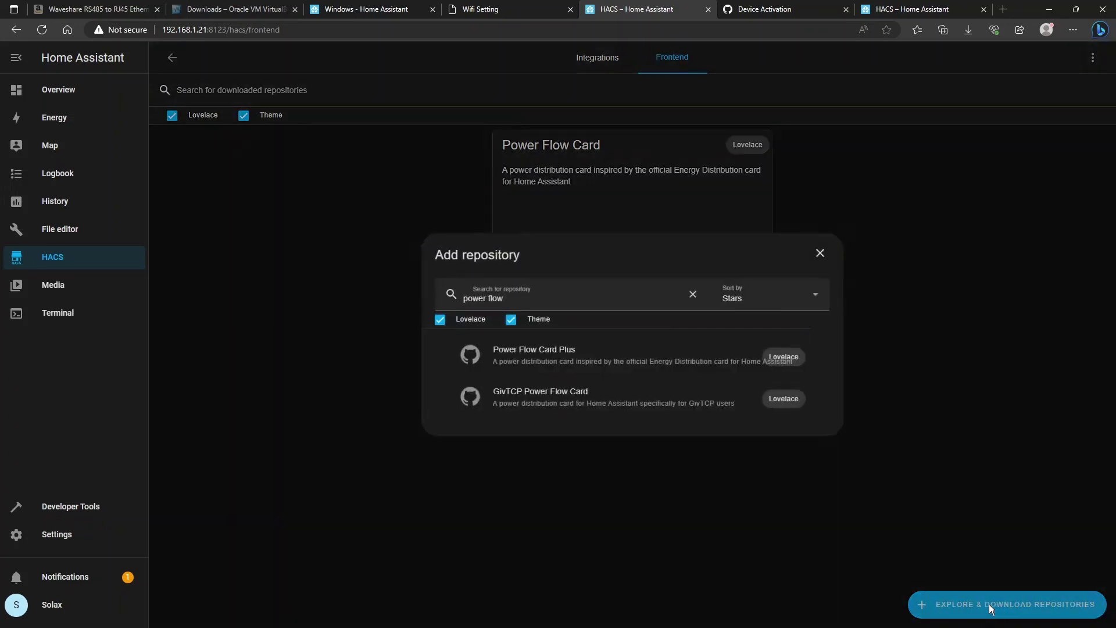
pyautogui.moveTo(546, 307); pyautogui.dragTo(469, 301)
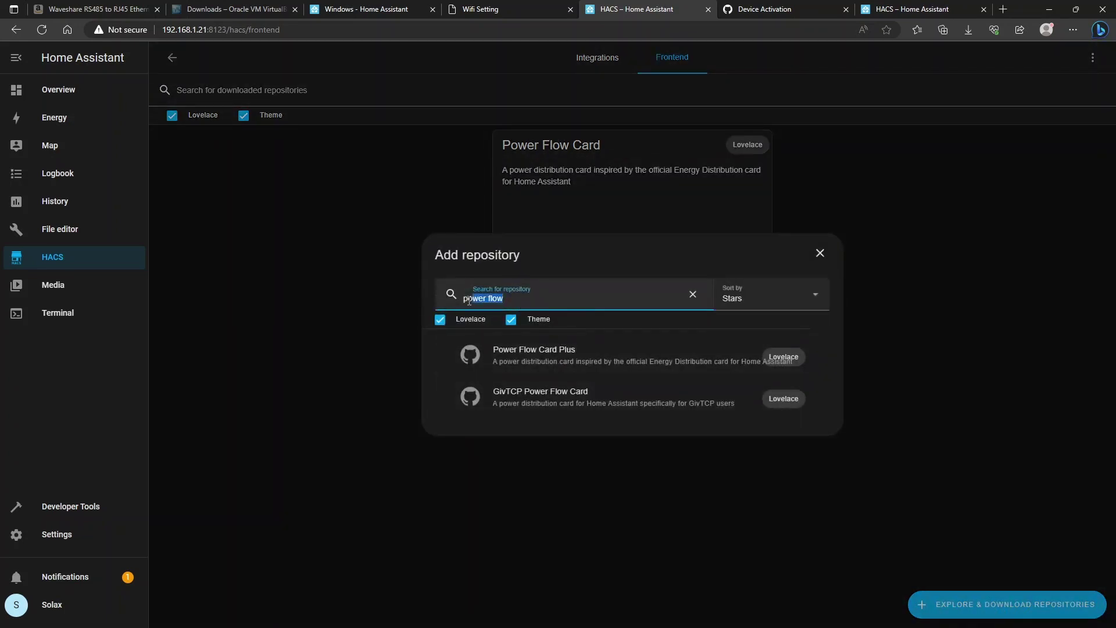
pyautogui.write('octop')
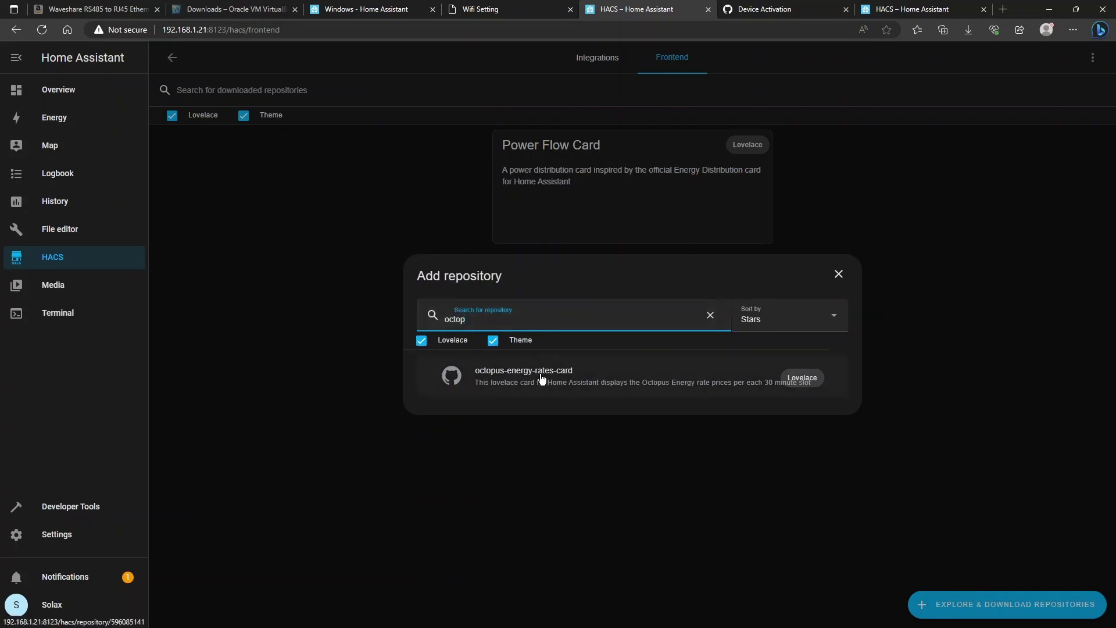
pyautogui.click(570, 382)
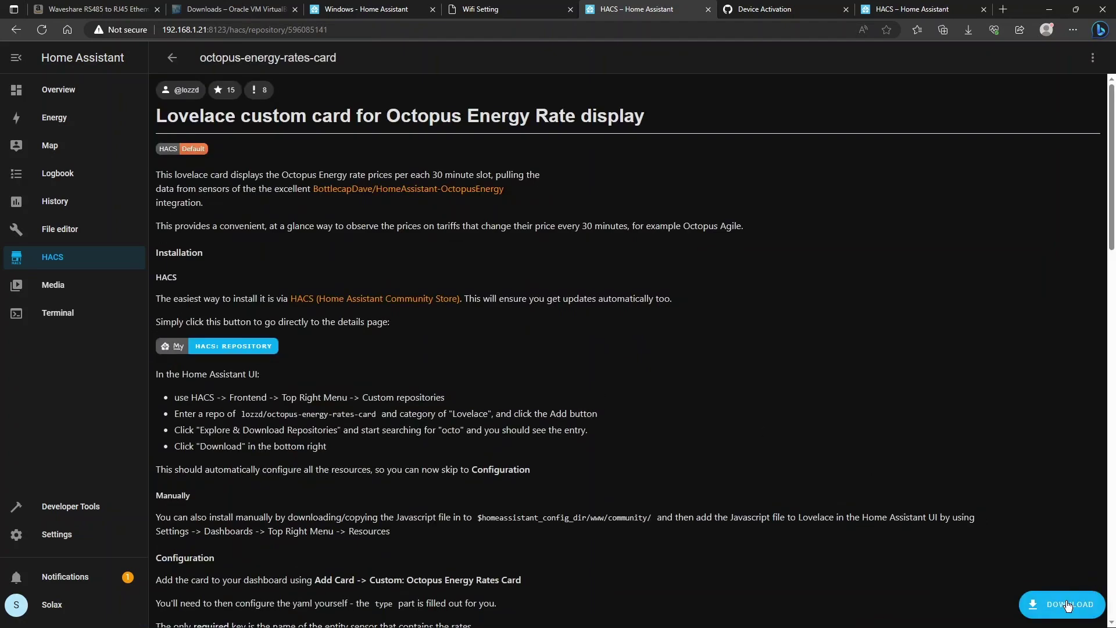
pyautogui.click(1083, 594)
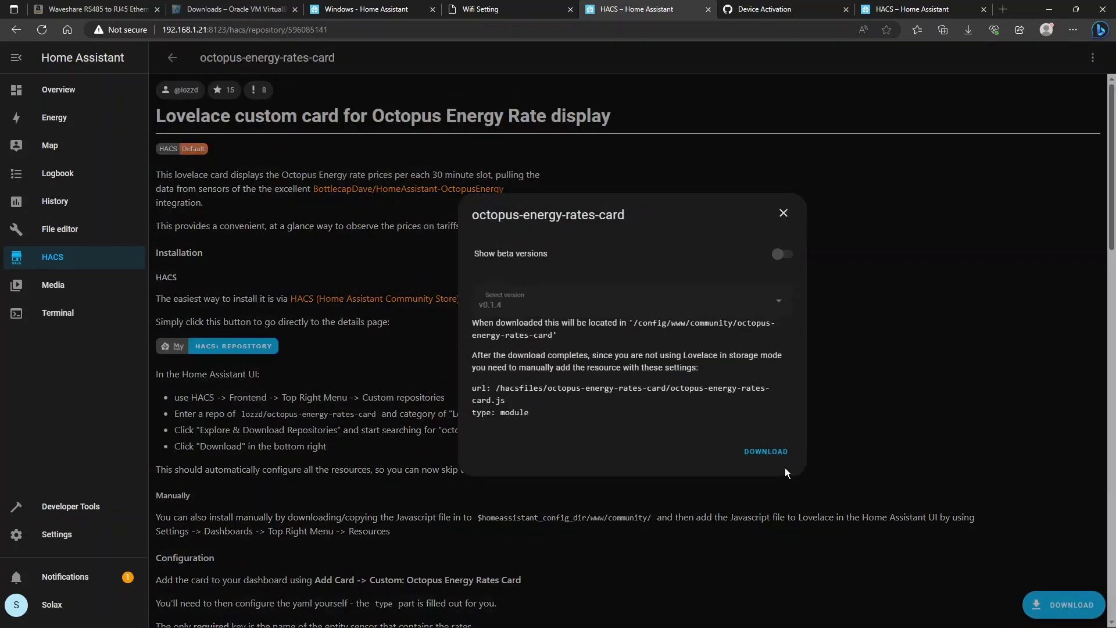
pyautogui.click(766, 456)
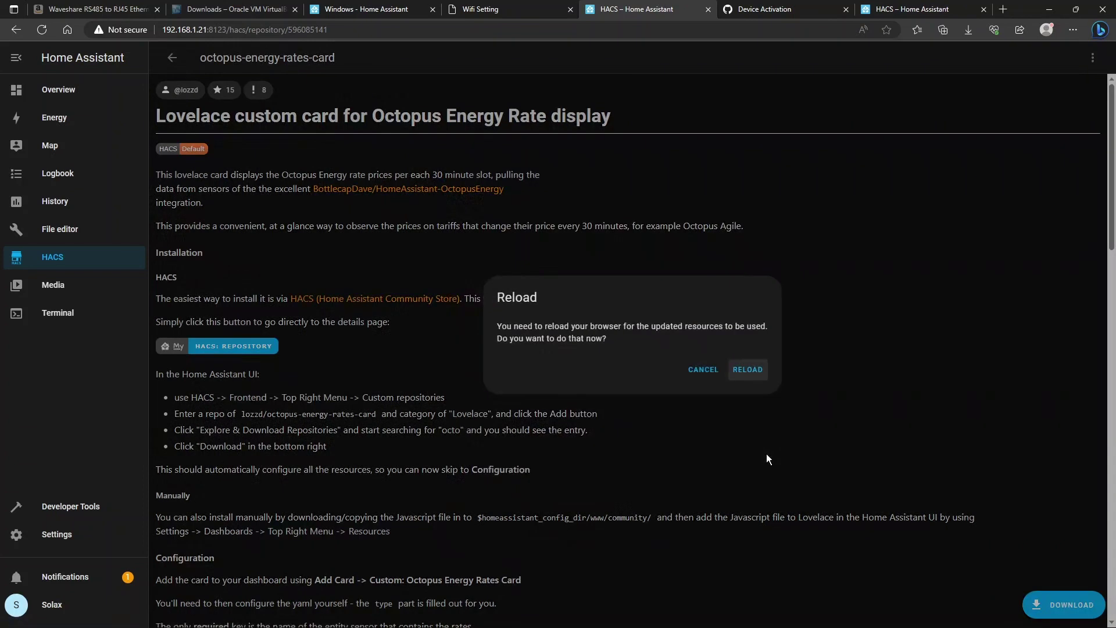
pyautogui.click(747, 372)
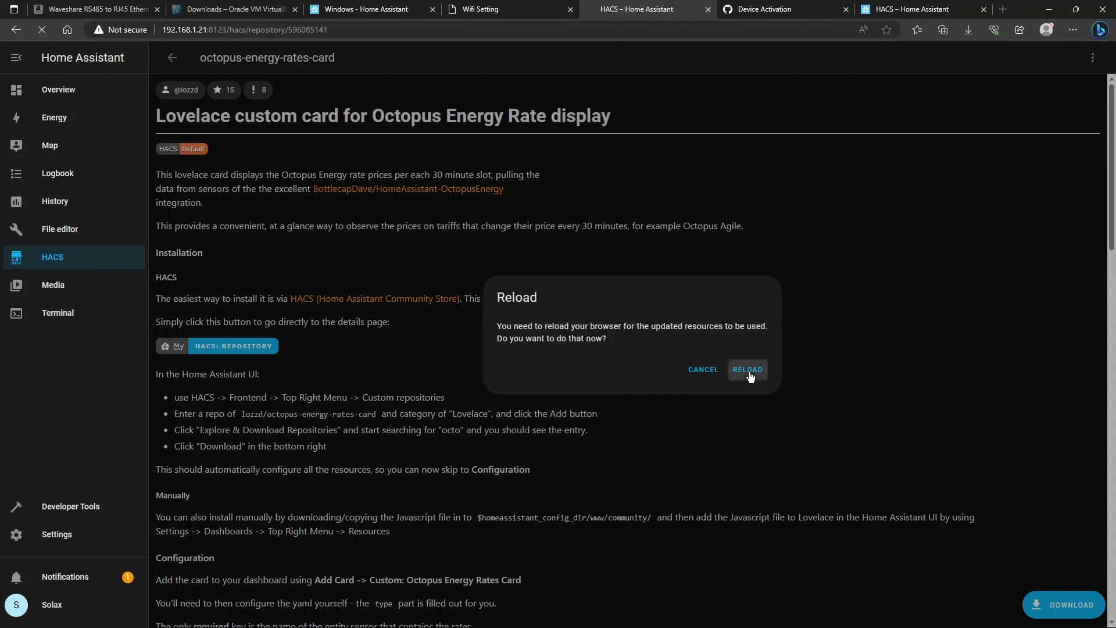